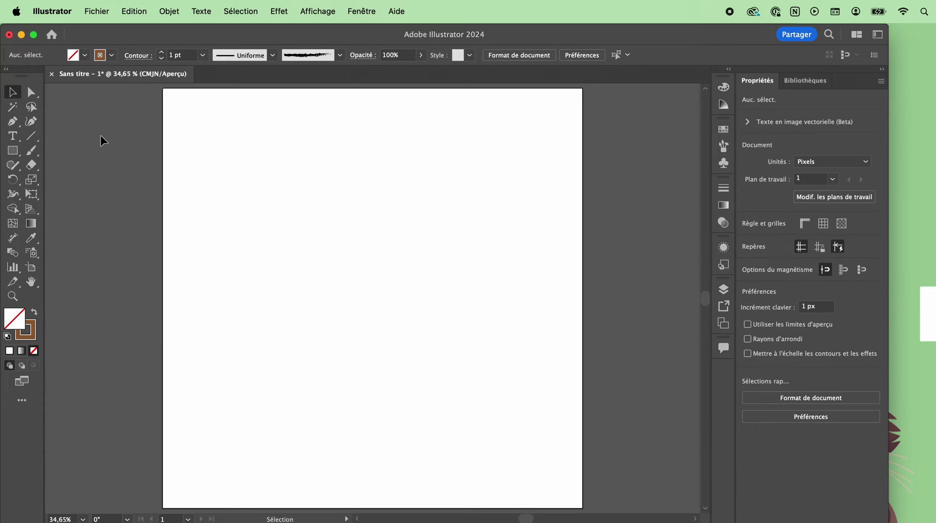
Step: Draw a rectangle about 592 by 533 px in the middle of the artboard
click(13, 150)
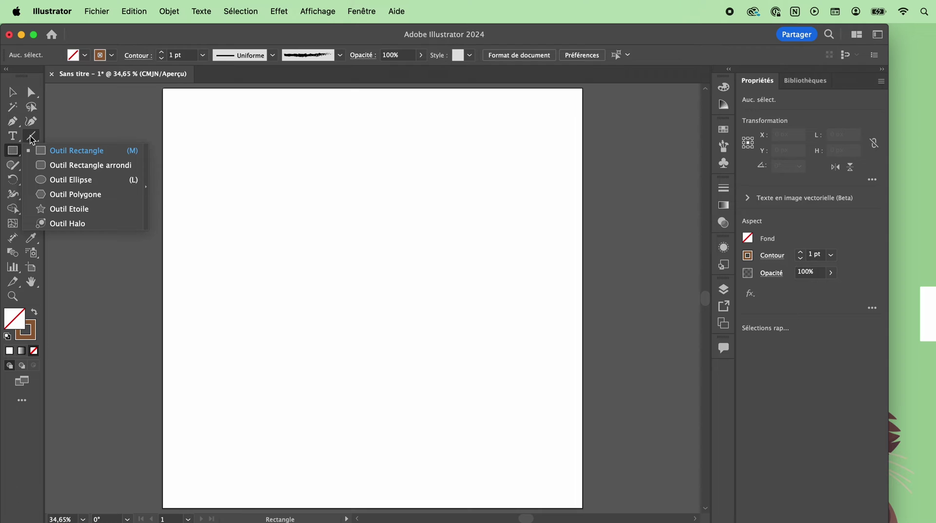
click(75, 151)
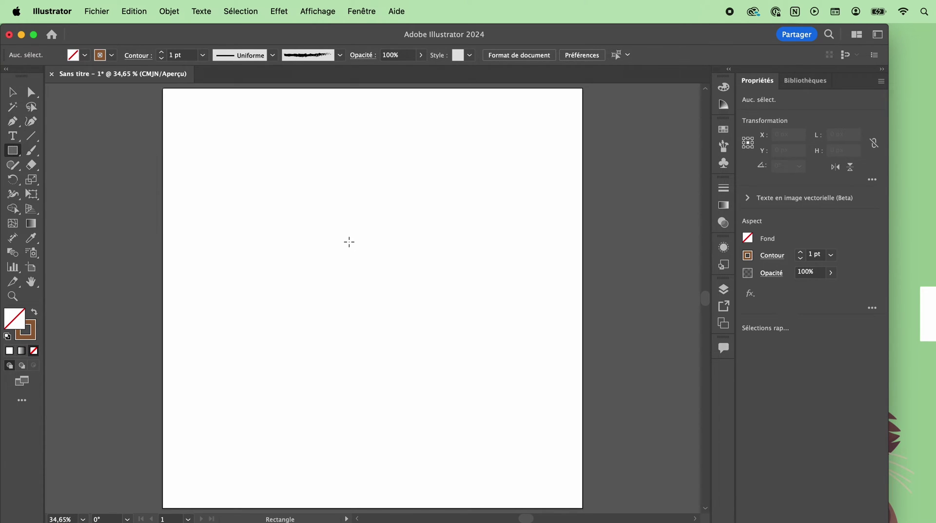
mouse_move(254, 197)
mouse_down()
mouse_move(447, 424)
mouse_move(484, 405)
mouse_up()
Step: Set the rectangle's brown stroke weight to 15 pt and deselect it
click(800, 252)
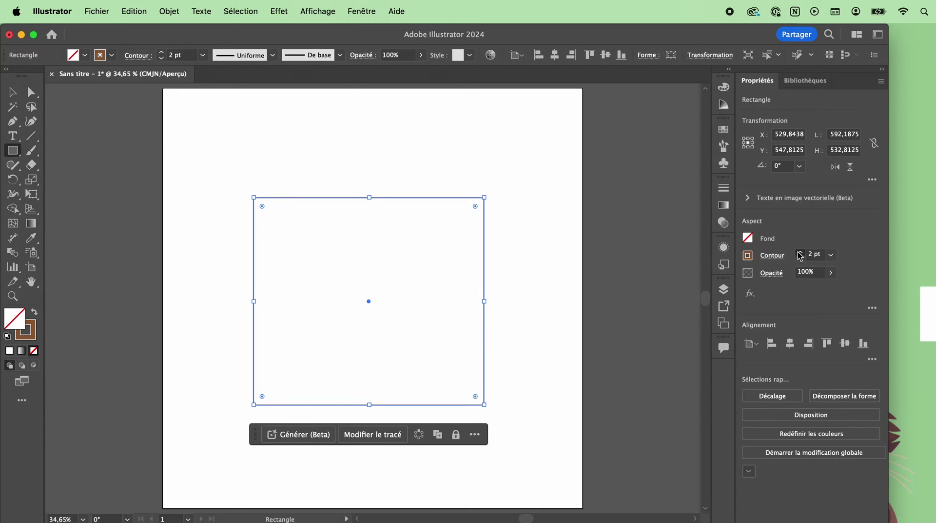
click(800, 251)
click(800, 252)
click(800, 251)
click(800, 252)
click(800, 252)
click(800, 251)
click(800, 252)
click(800, 251)
click(800, 252)
click(800, 251)
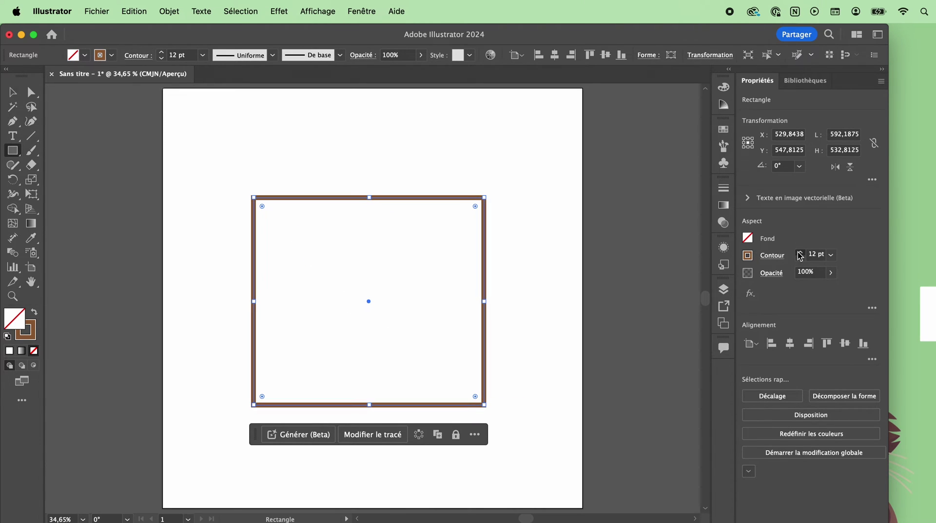
click(800, 251)
click(800, 252)
click(800, 252)
key(v)
click(397, 201)
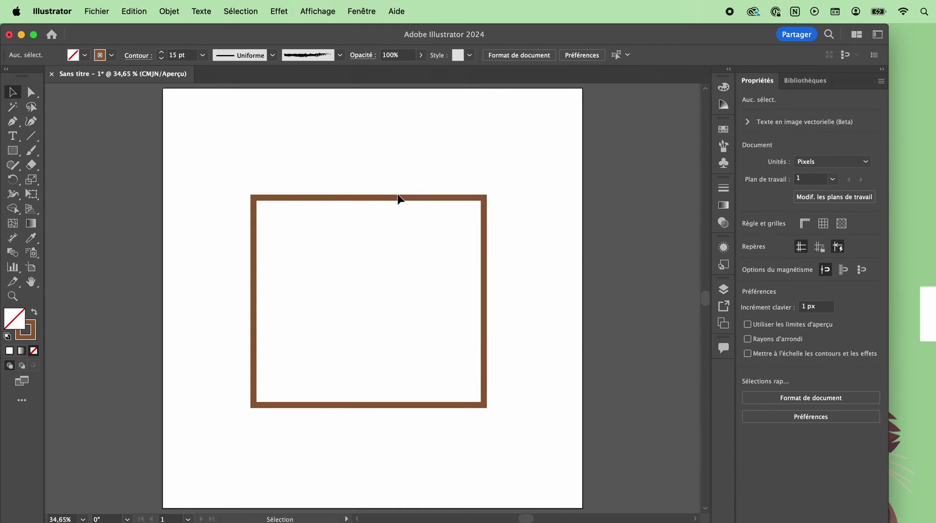
Step: Give the rectangle's stroke round caps and a dashed pattern with 4 pt dashes and 15 pt gaps
click(398, 198)
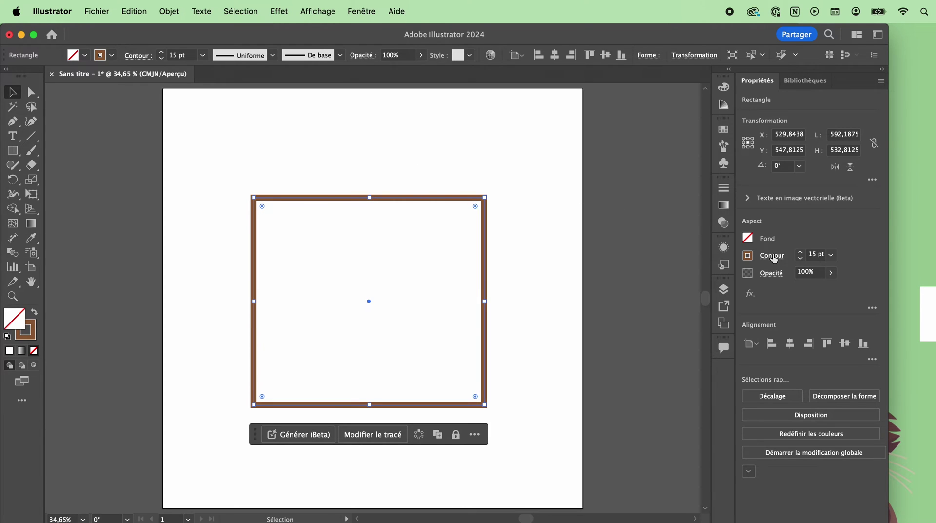
click(363, 5)
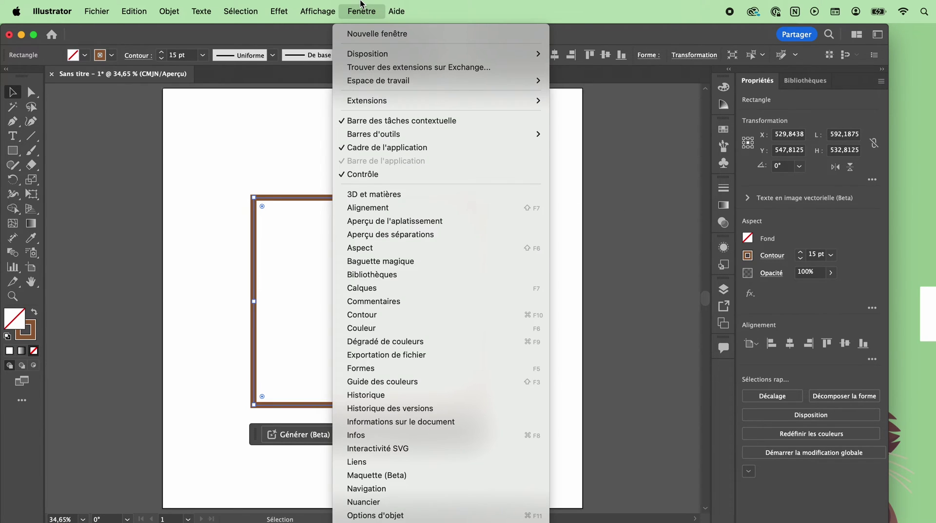
click(725, 283)
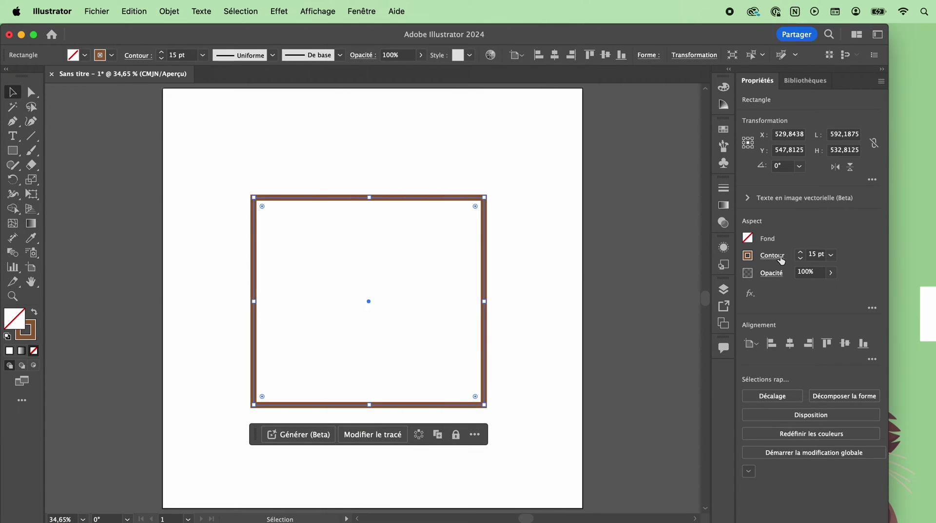
click(779, 258)
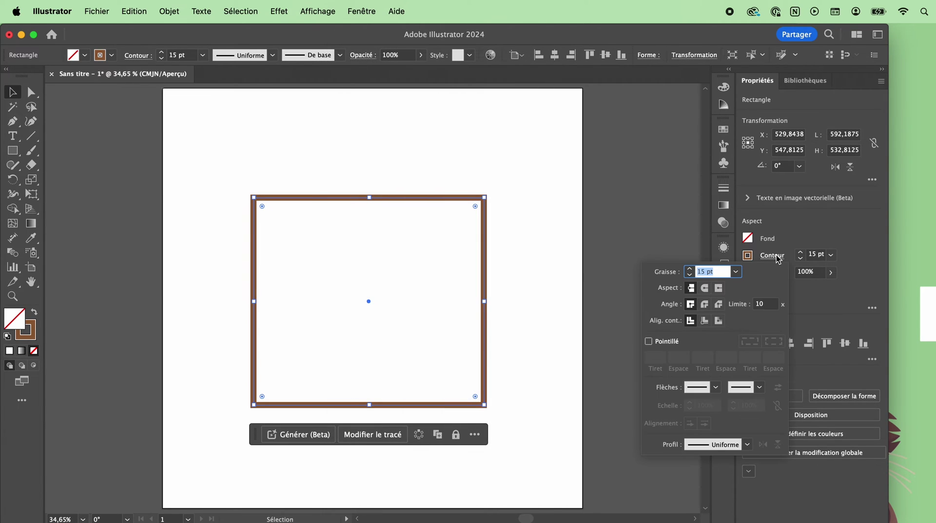
click(705, 288)
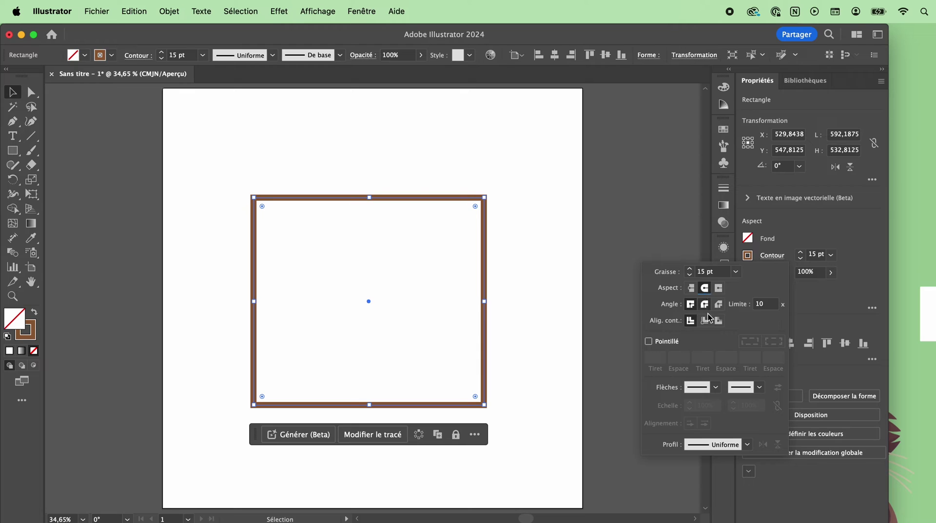
click(649, 341)
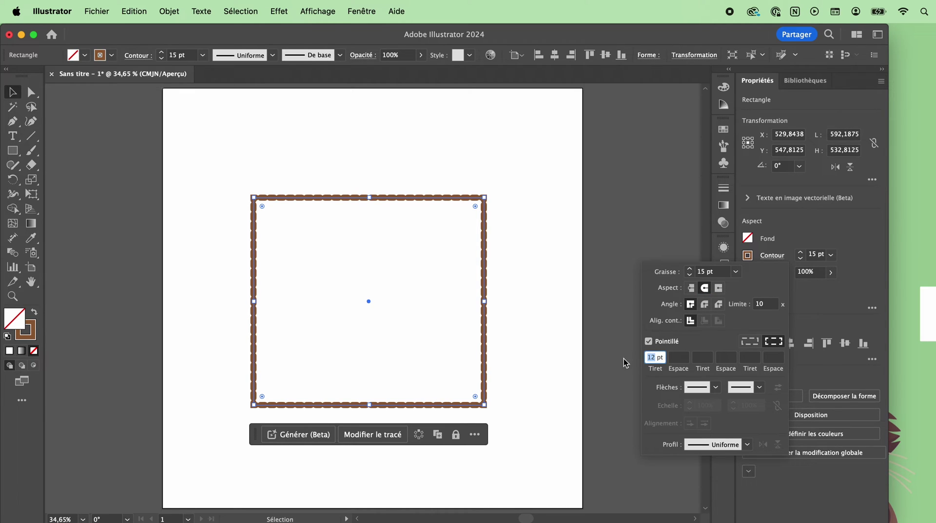
text(4)
key(Tab)
text(15)
key(shift+Tab)
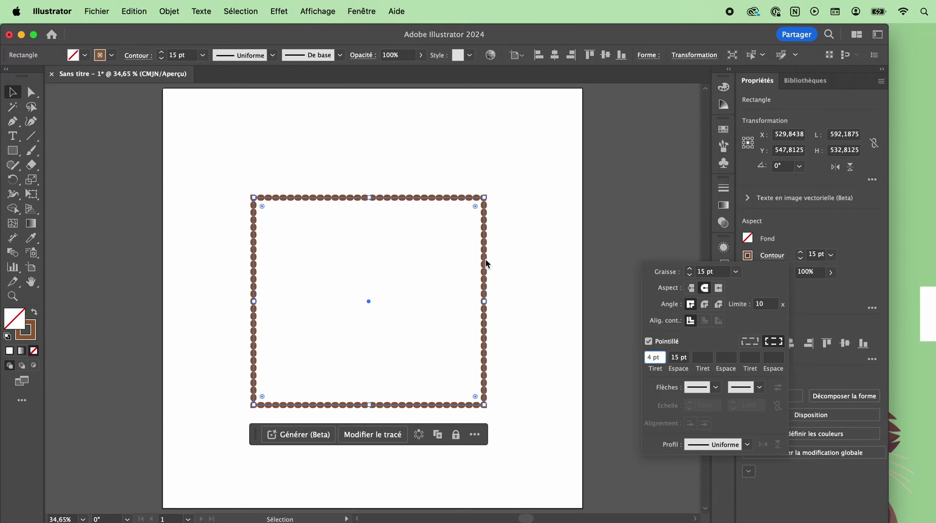
Step: Change the rectangle's dashed stroke to 3 pt dashes with 25 pt gaps, and deselect it
double_click(650, 358)
text(3)
double_click(676, 357)
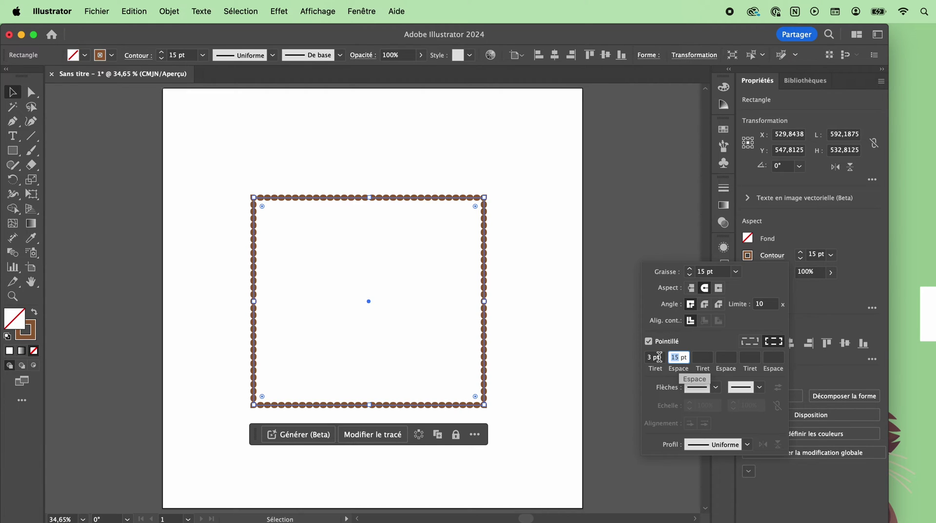
text(25)
click(540, 377)
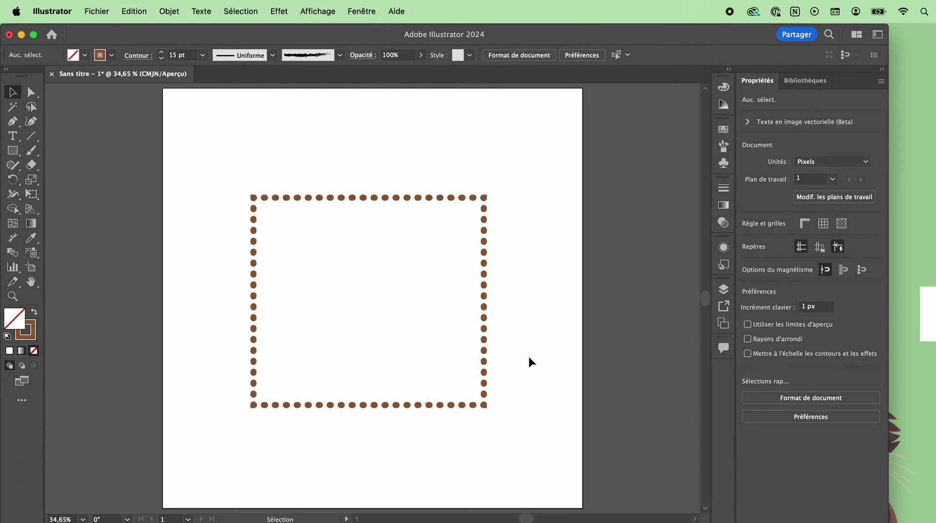
Step: Compare both dash alignment options on the rectangle's stroke, ending on the one that preserves exact dash and gap lengths
click(486, 356)
click(773, 254)
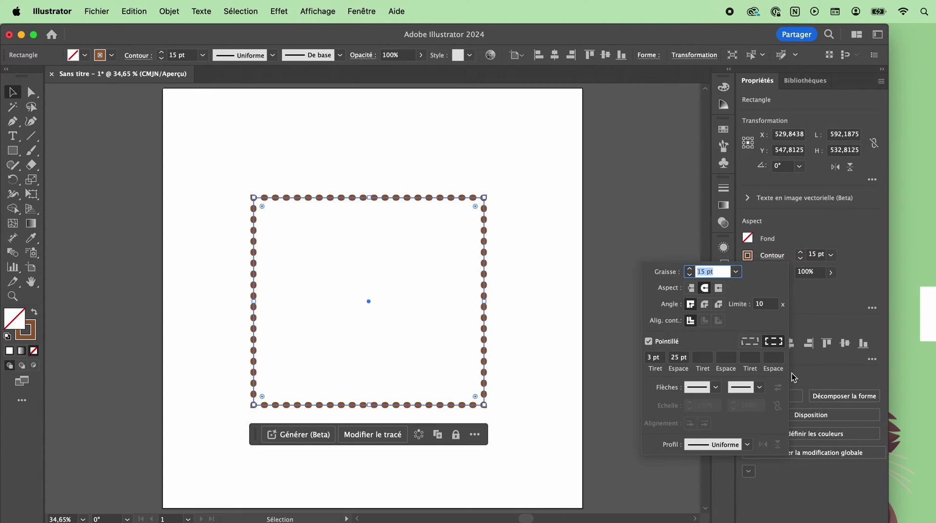
click(750, 341)
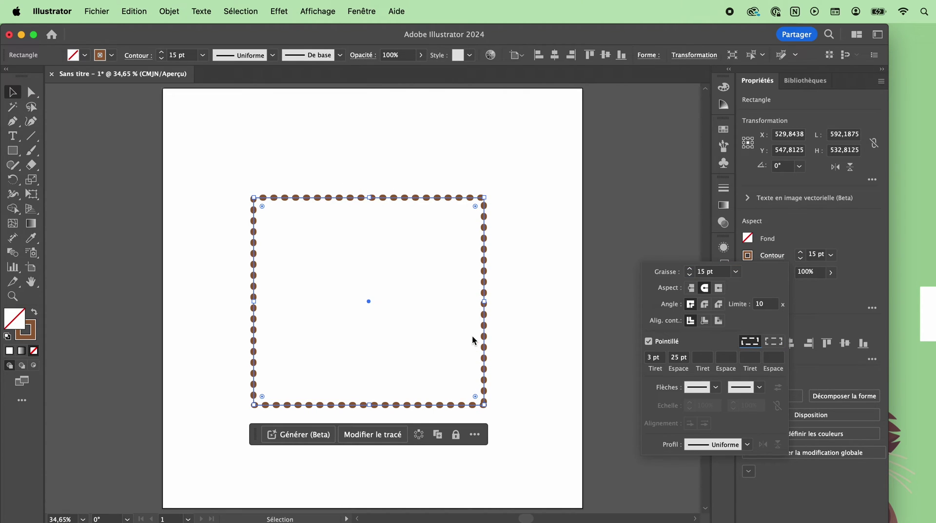
click(773, 341)
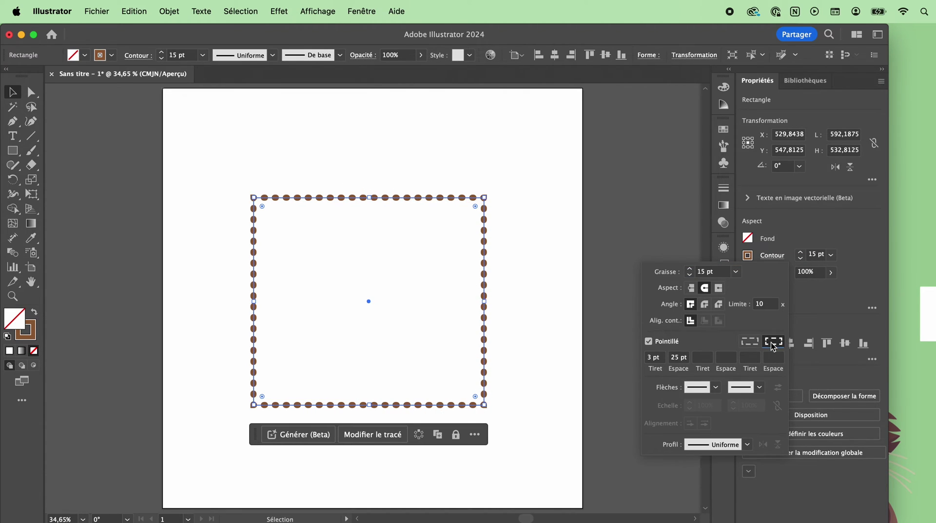
click(750, 342)
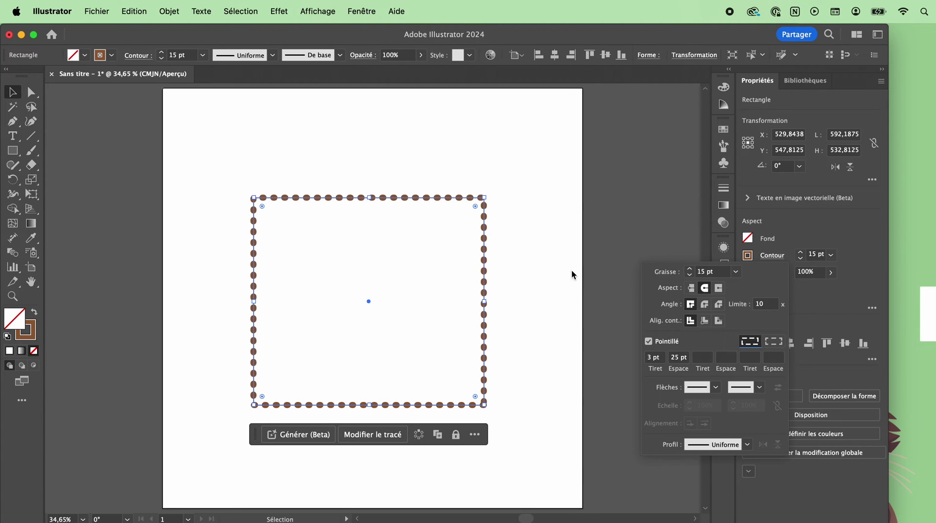
click(511, 212)
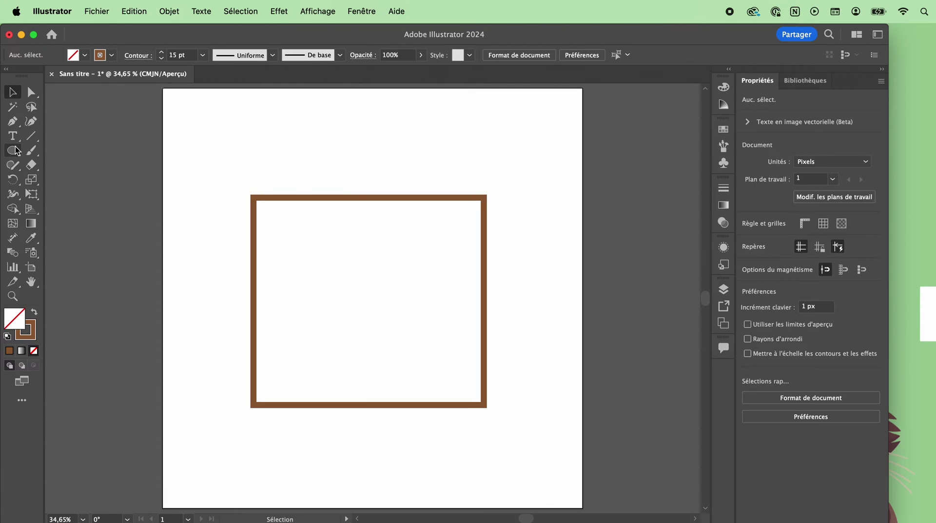
Step: Draw a circle about 44 px wide above the rectangle near the artboard's upper-left corner, and give it a brown fill without stroke
drag(13, 151, 95, 180)
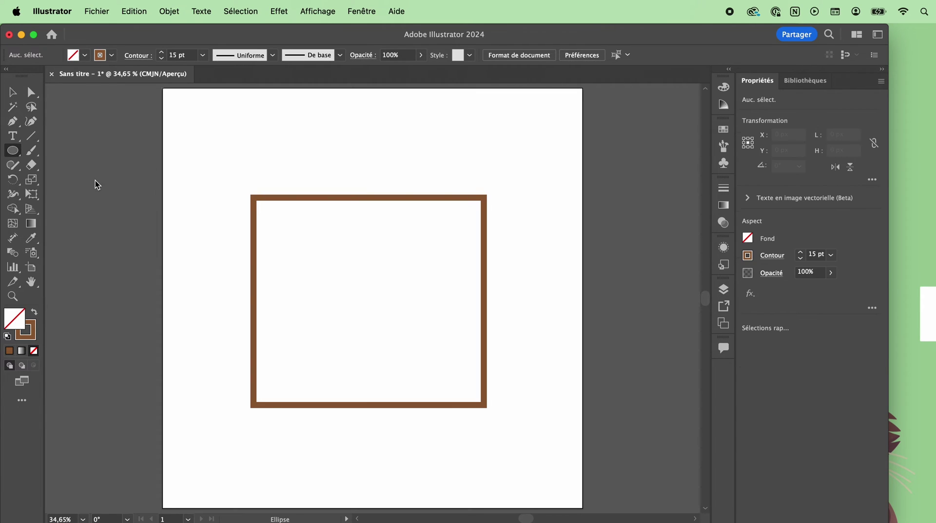
drag(215, 120, 236, 139)
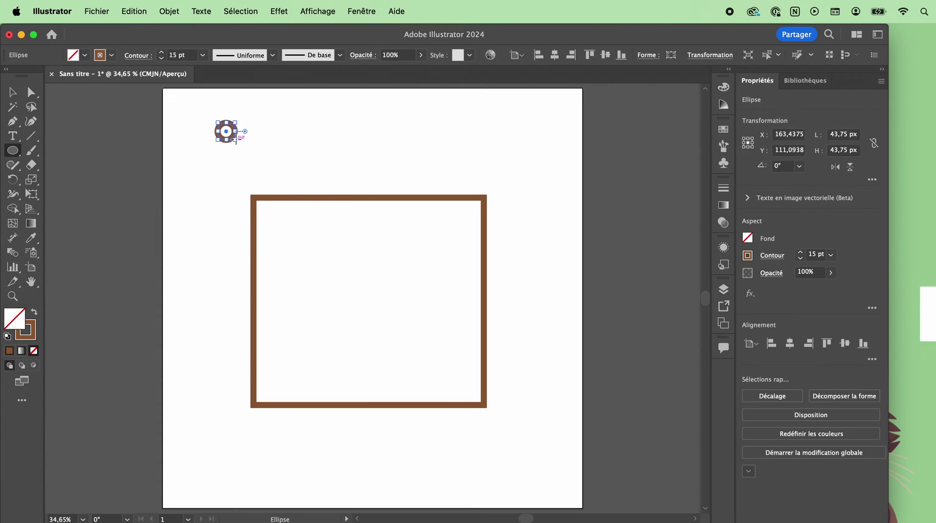
click(35, 315)
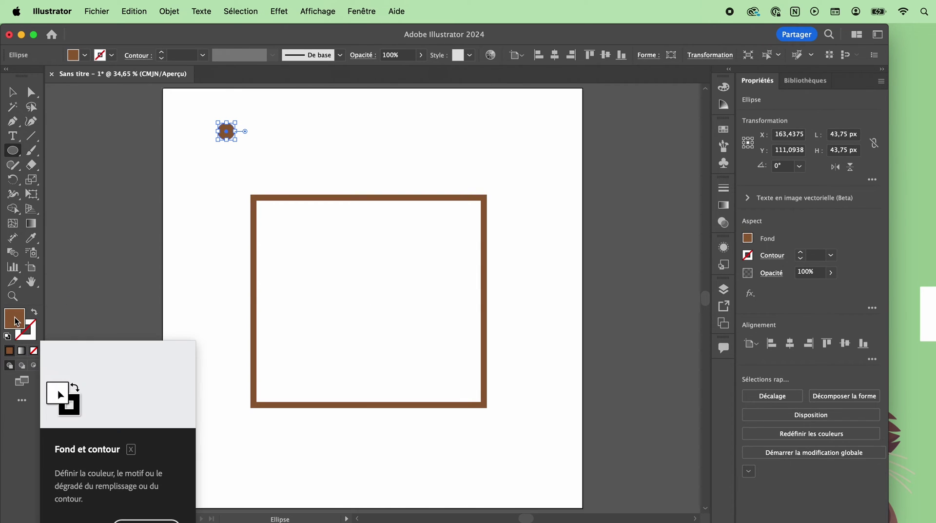
click(12, 92)
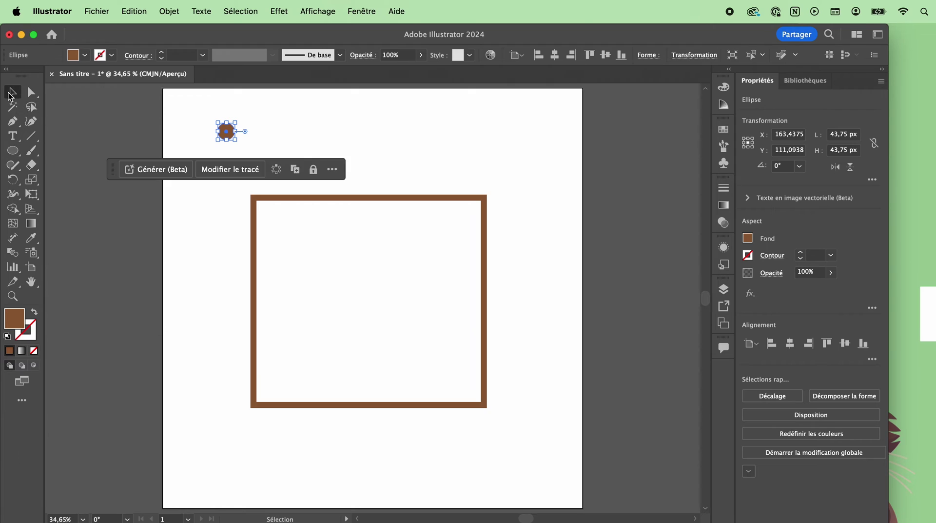
Step: Create a new brush of type Forme de motif from the brown circle
click(341, 55)
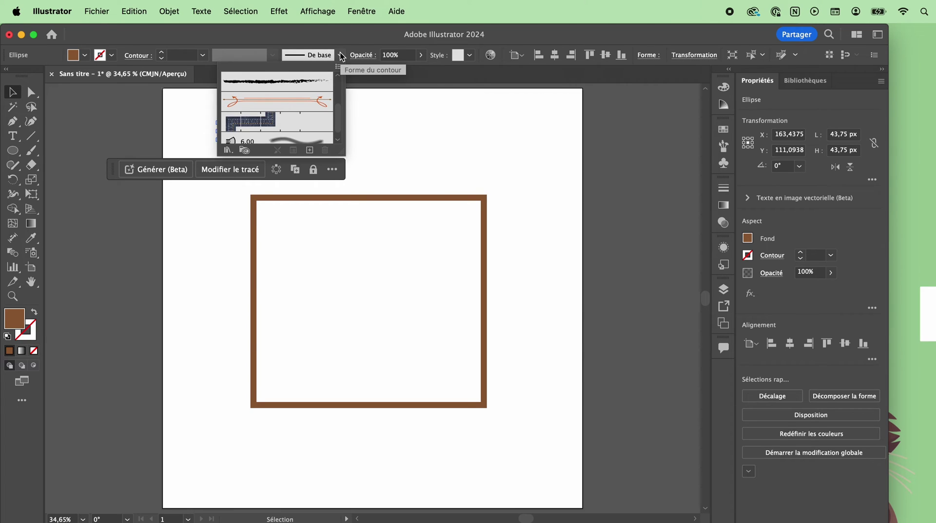
scroll(308, 98, up, 3)
scroll(308, 98, down, 4)
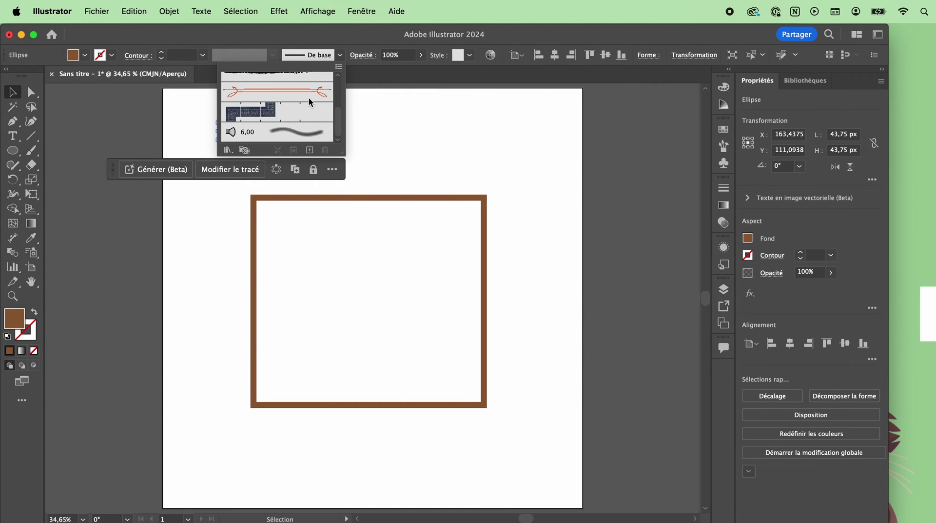
click(310, 149)
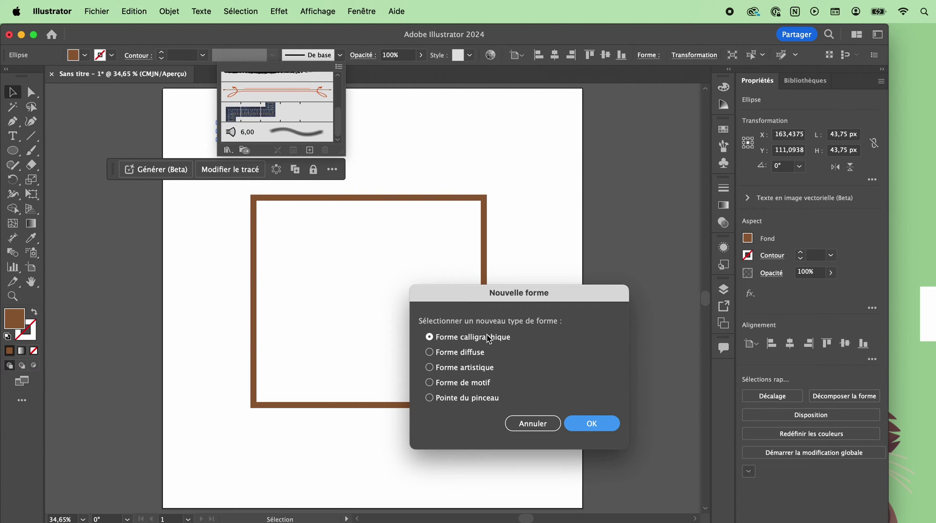
click(469, 383)
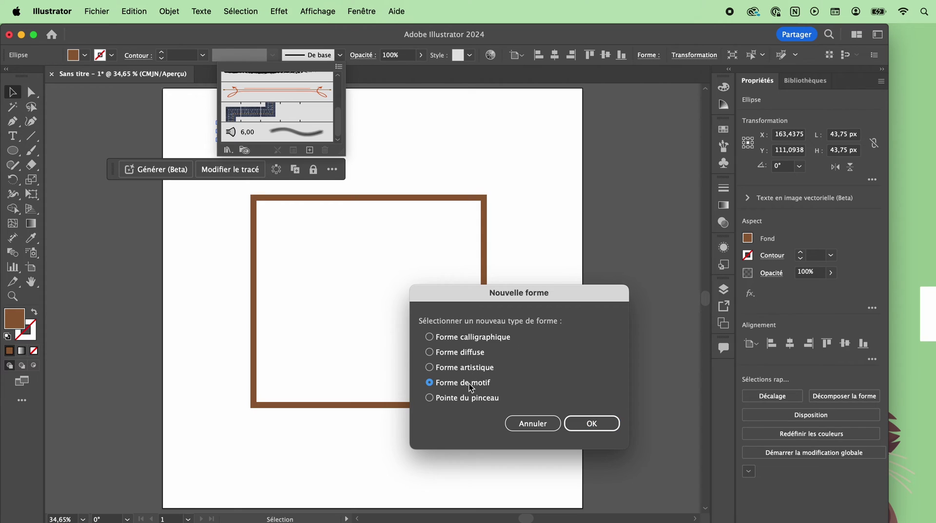
click(593, 422)
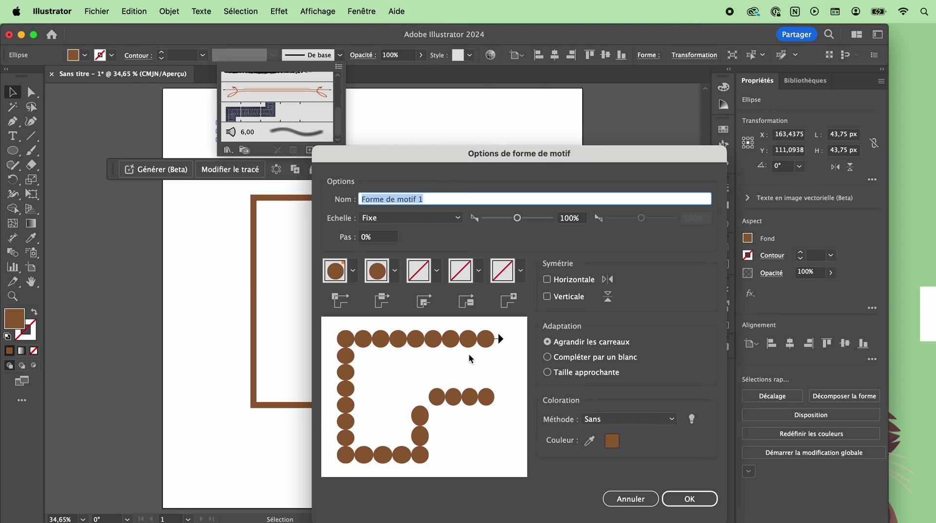
Step: Set the pattern brush's inner corner tile to Chevauchement automatique and leave the start tile empty
click(437, 271)
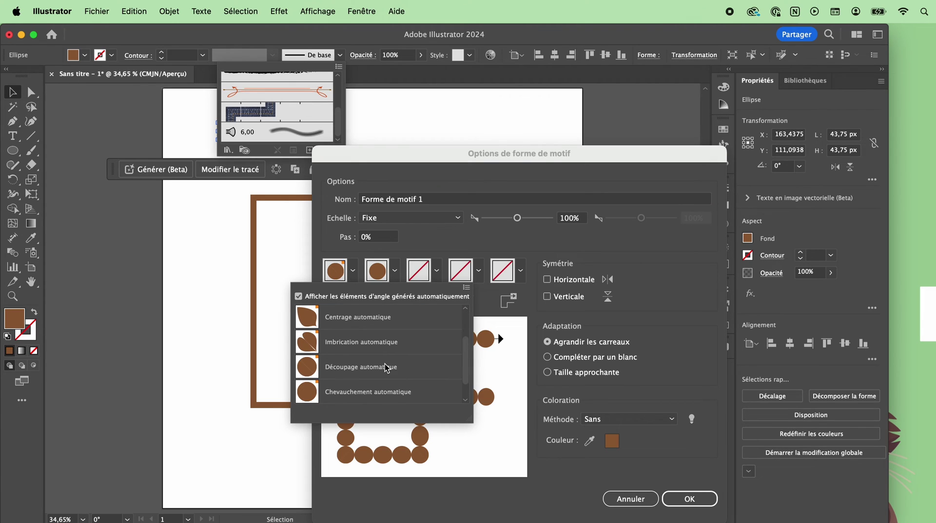
click(383, 392)
click(479, 270)
click(529, 250)
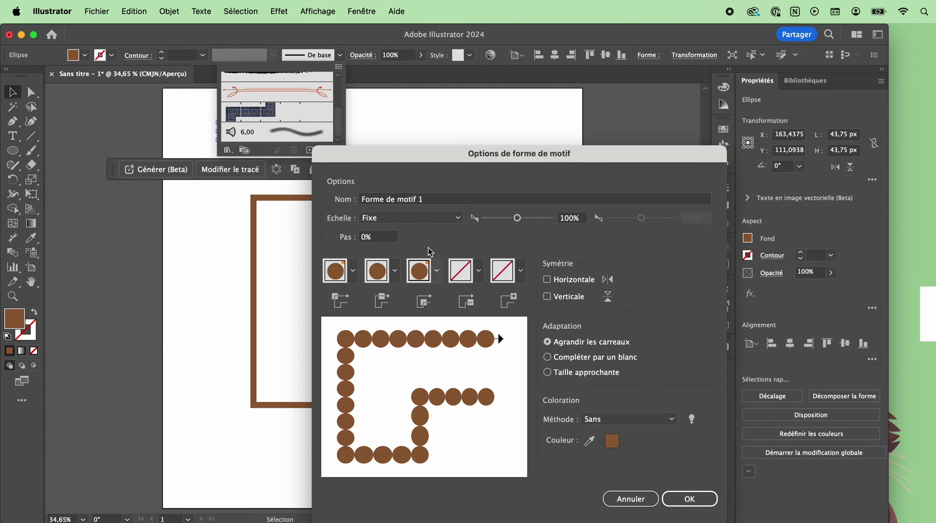
Step: Name the pattern brush "Cercle marron", keeping the scale at Fixe and the colorization method at Sans
click(396, 217)
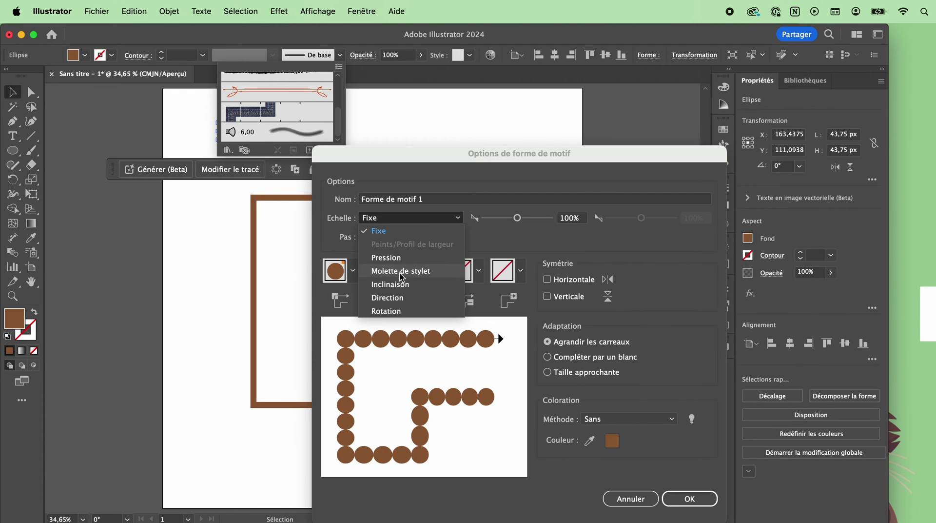
click(431, 199)
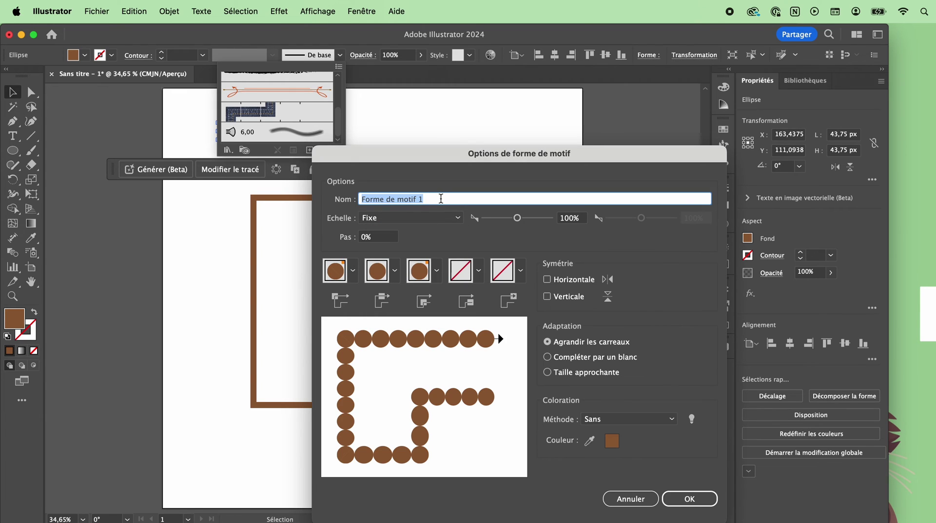
text(Cercle marron)
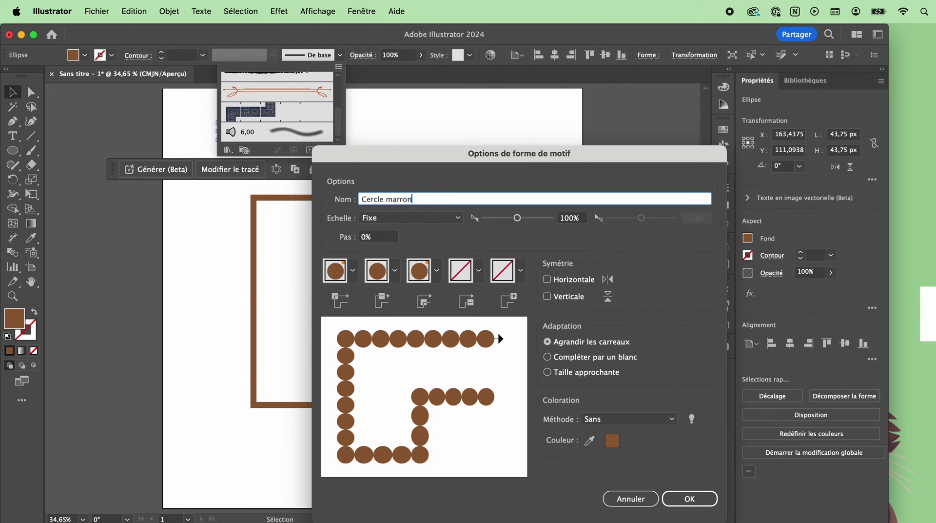
click(621, 420)
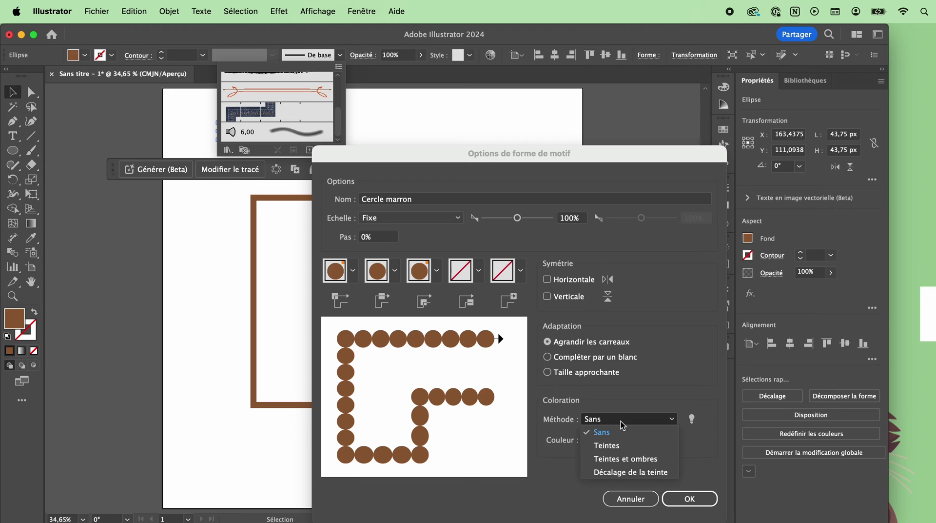
click(646, 420)
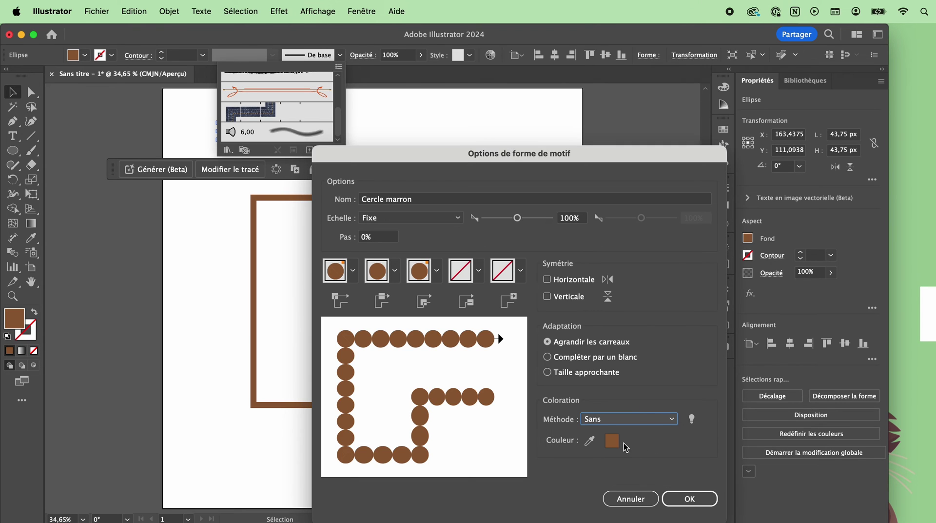
Step: Save the pattern brush options and apply the Cercle marron brush to the rectangle's outline
click(666, 498)
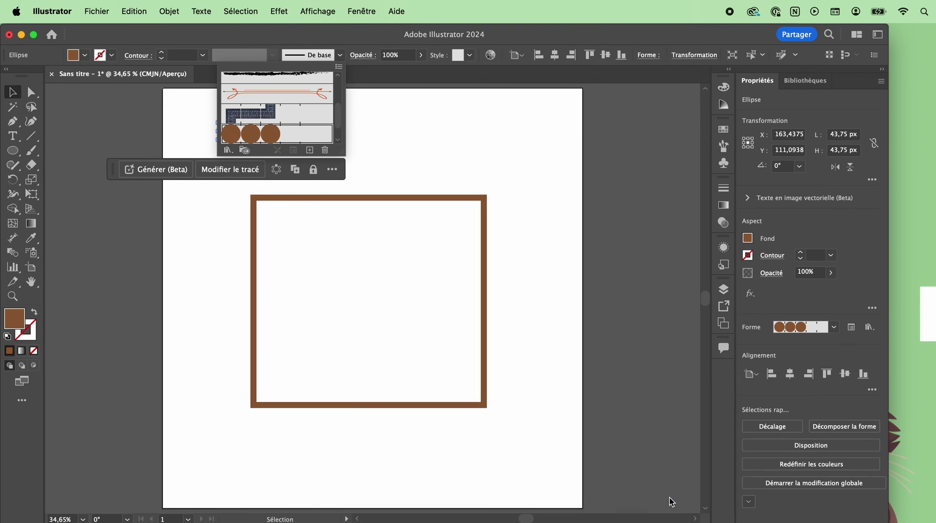
click(486, 301)
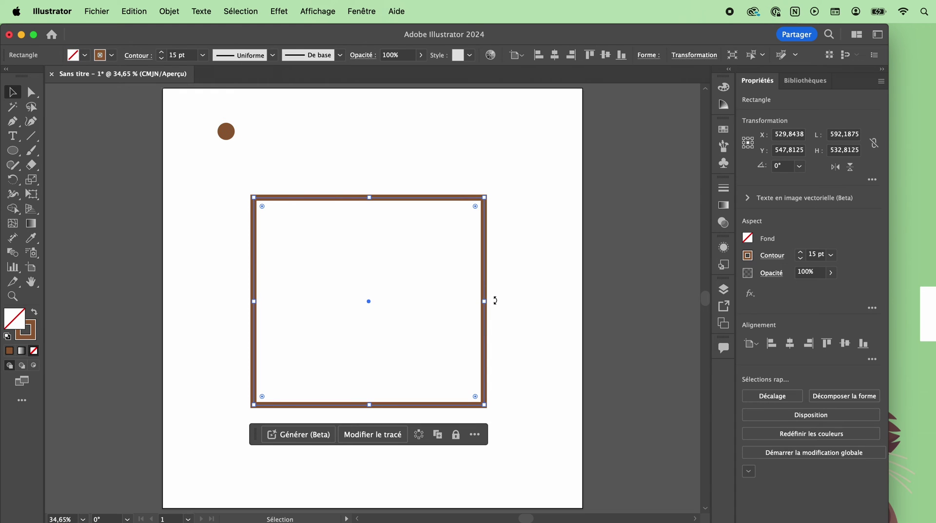
click(340, 54)
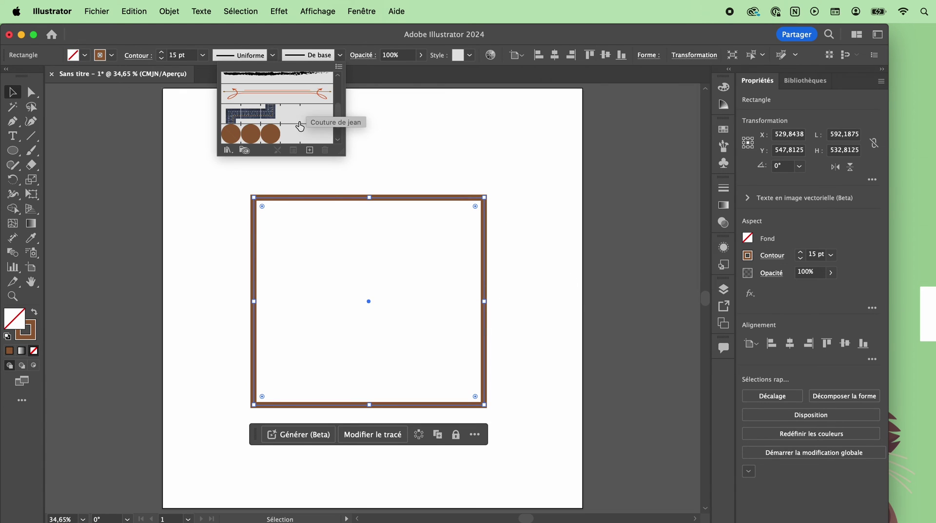
click(293, 137)
click(449, 127)
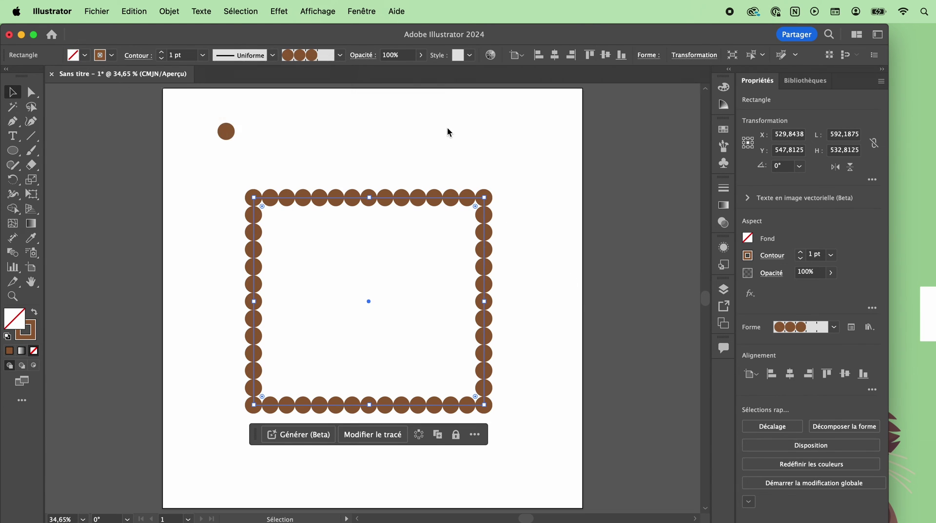
Step: Try a 3 pt stroke weight on the rectangle's circle outline, and return the weight to 1 pt
click(419, 195)
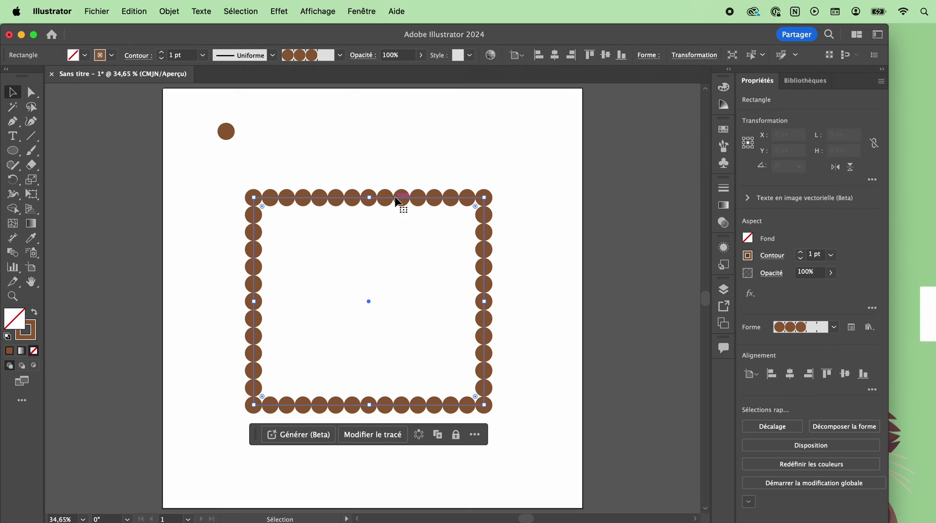
click(800, 252)
click(800, 252)
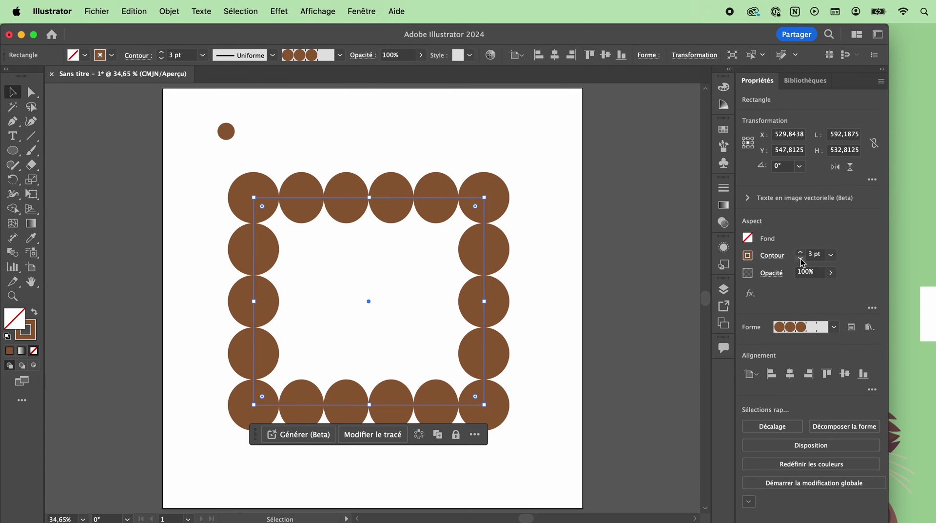
click(800, 258)
click(801, 259)
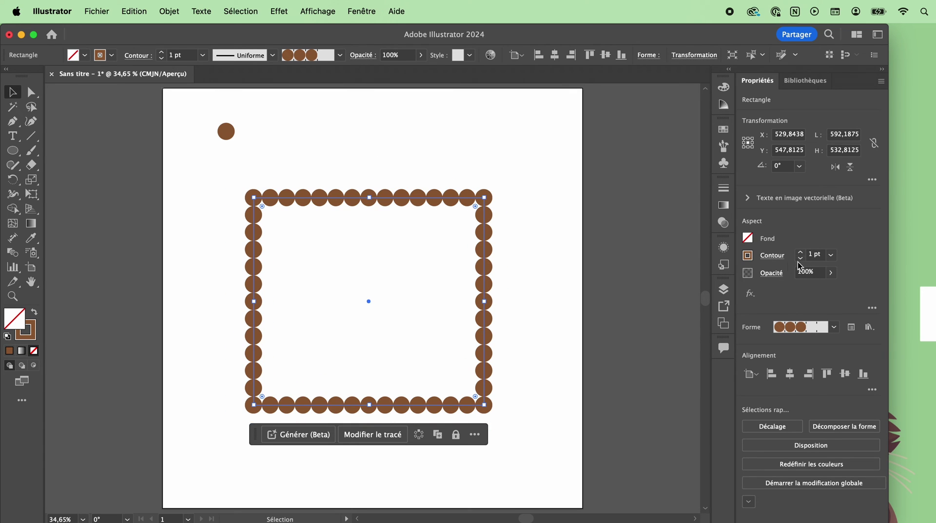
Step: Check the width of the brown source circle near the artboard's upper-left corner
click(543, 241)
click(231, 135)
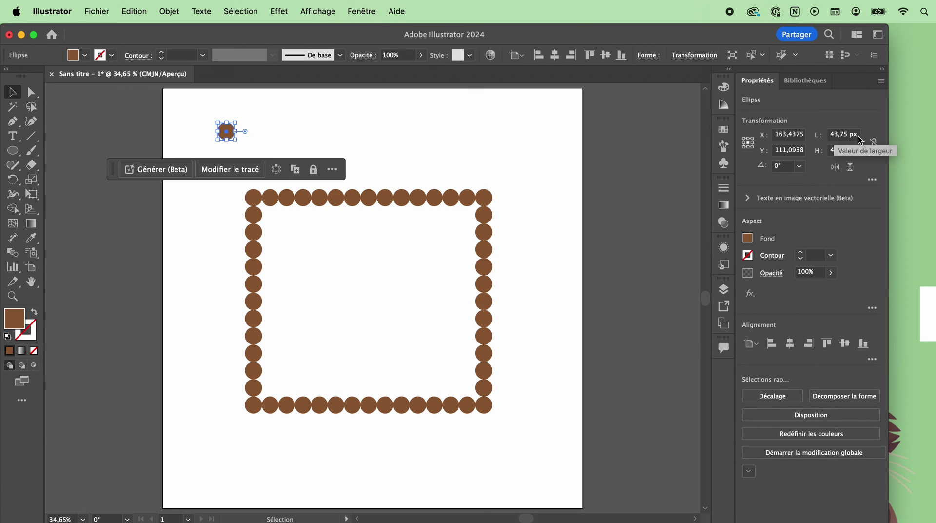
click(452, 150)
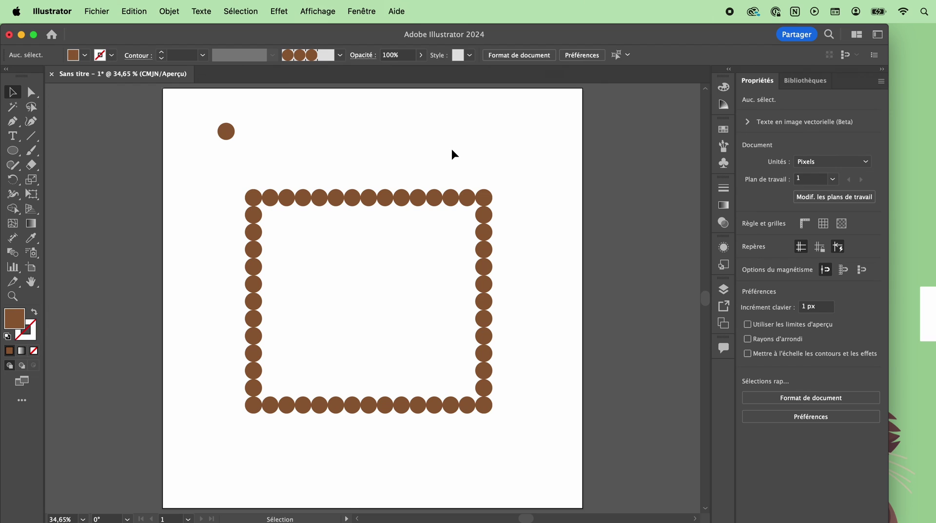
Step: Try the Couture de jean brush on the rectangle's outline, and reset it to the De base brush
click(390, 200)
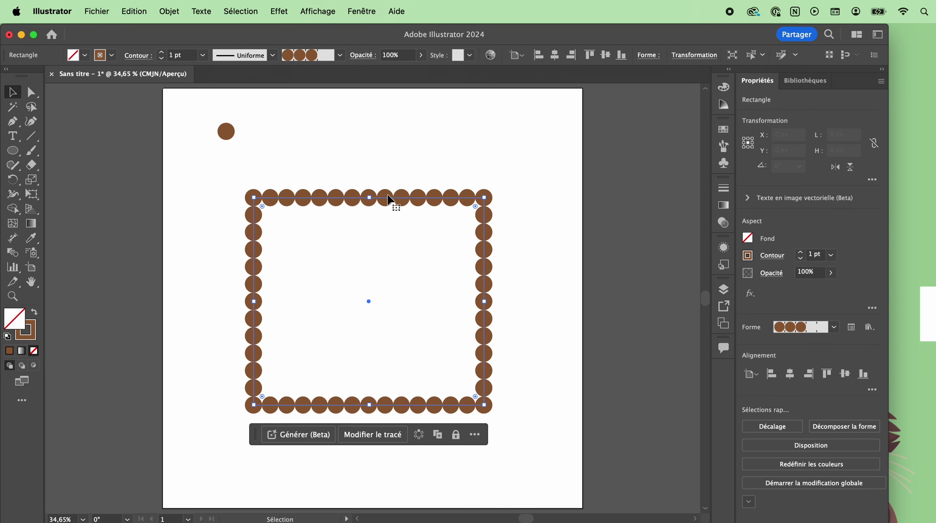
click(341, 57)
click(307, 113)
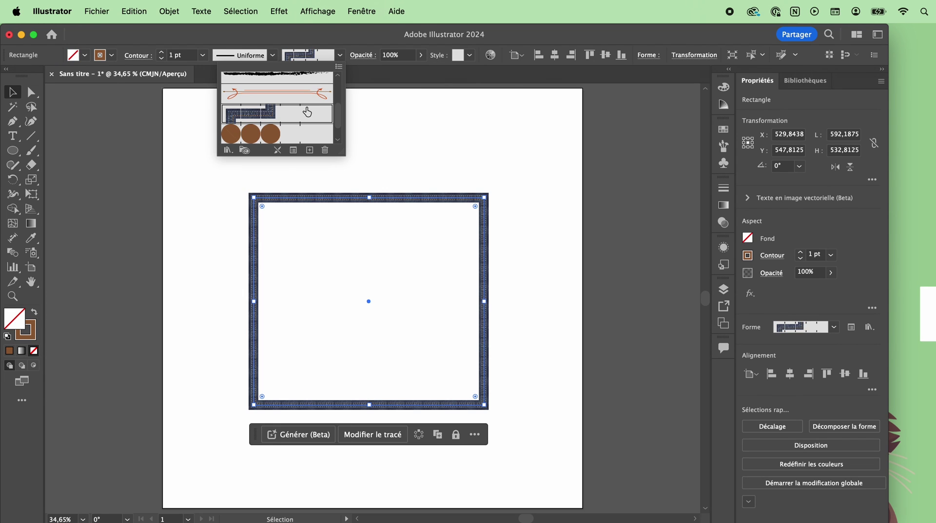
scroll(315, 121, up, 3)
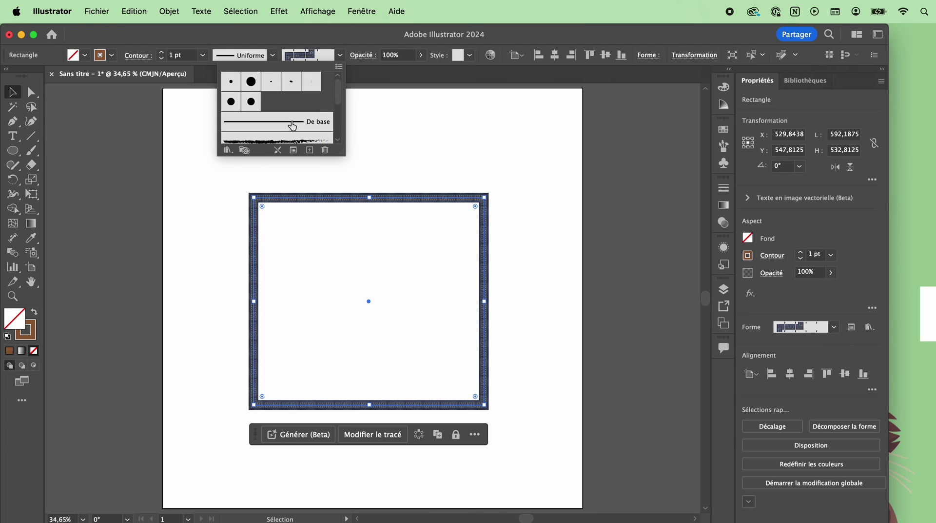
click(314, 122)
scroll(315, 112, down, 3)
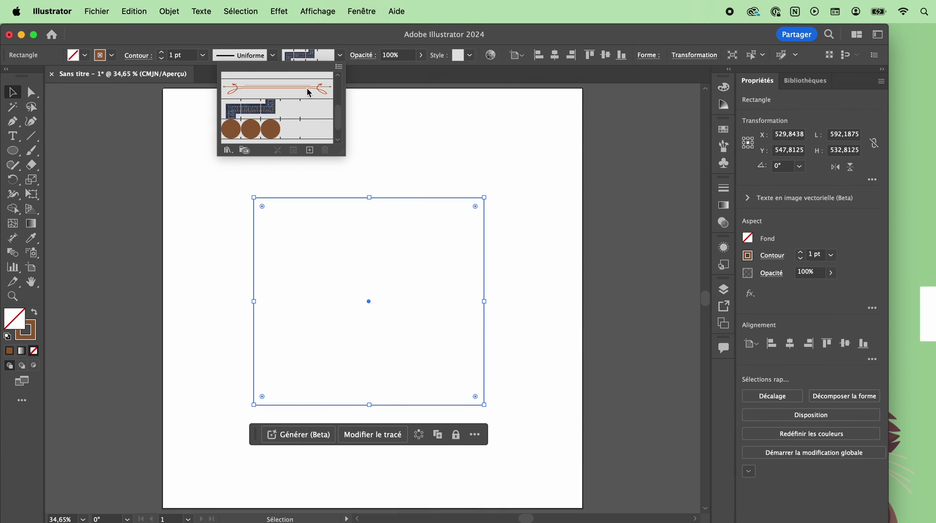
click(488, 180)
click(470, 174)
Step: Apply the Couture de jean pattern brush to the rectangle's outline and deselect the rectangle
click(445, 197)
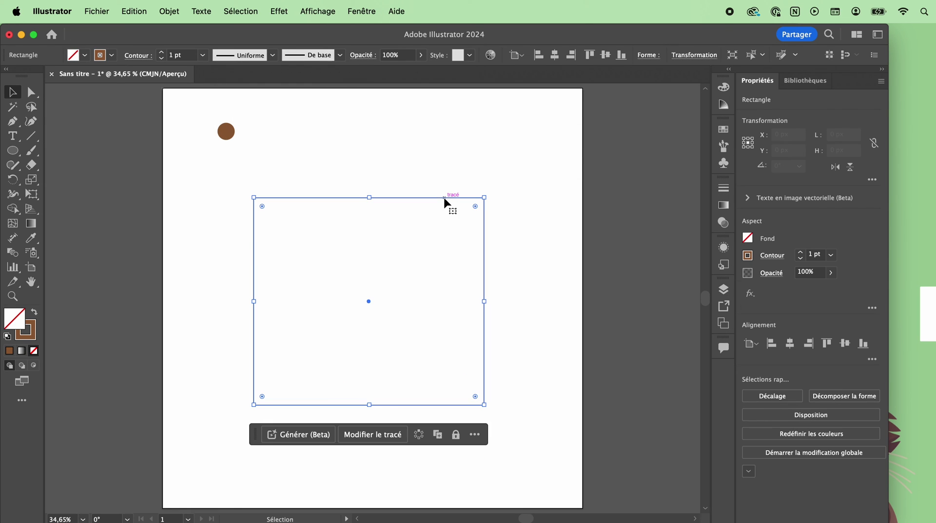
click(340, 54)
click(304, 120)
click(455, 151)
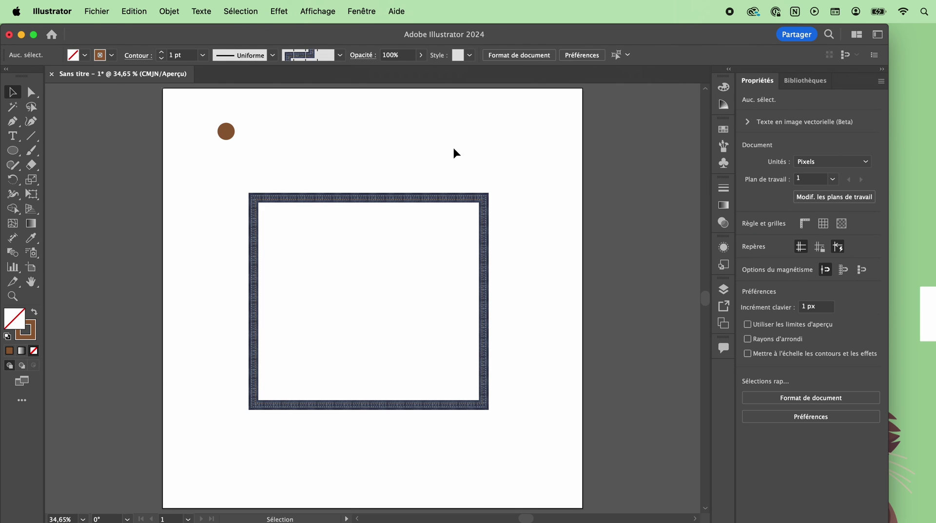